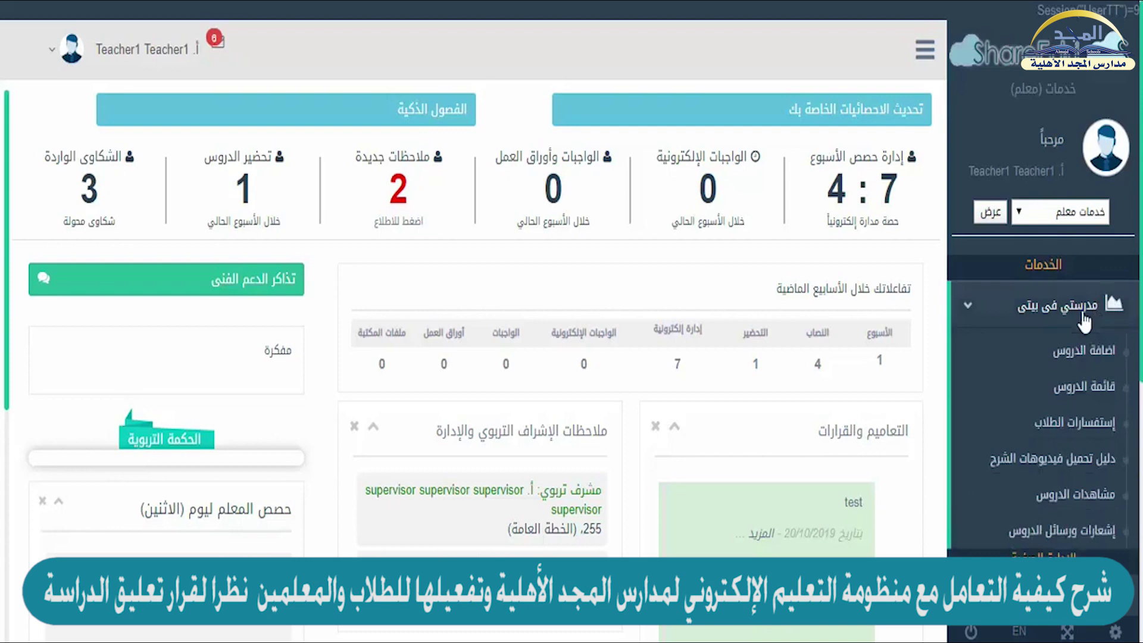
# Start a new lesson in اضافة الدروس for the stage المرحلة الإبتدائية - العليا and the grade الرابع الإبتدائي.
pyautogui.click(1078, 365)
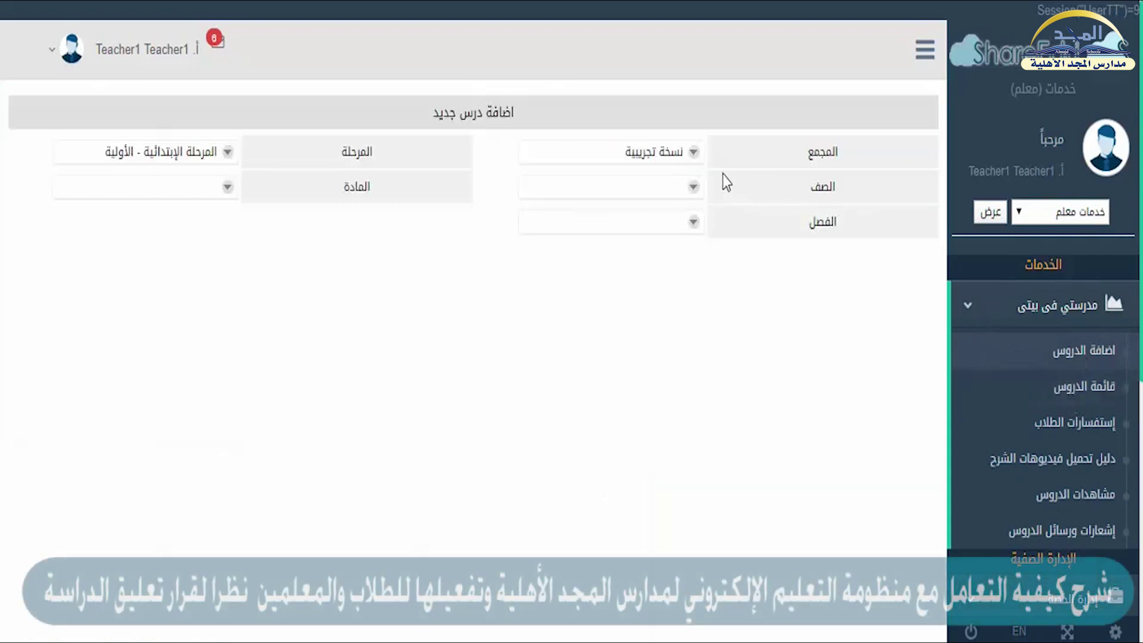
pyautogui.click(202, 154)
pyautogui.click(204, 212)
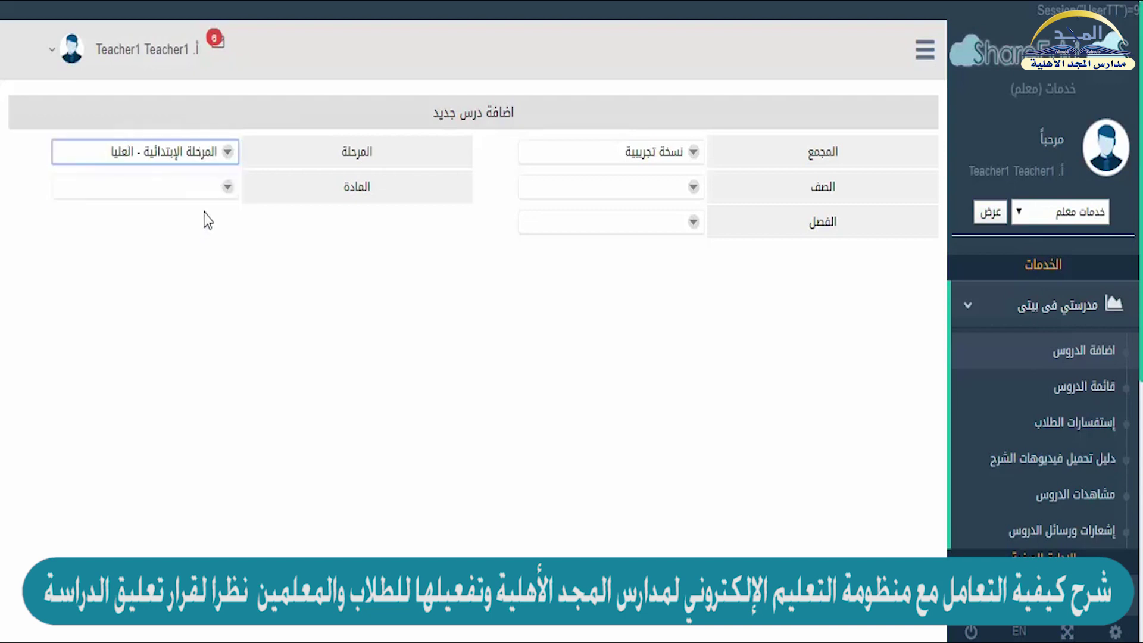
pyautogui.click(658, 187)
pyautogui.click(643, 229)
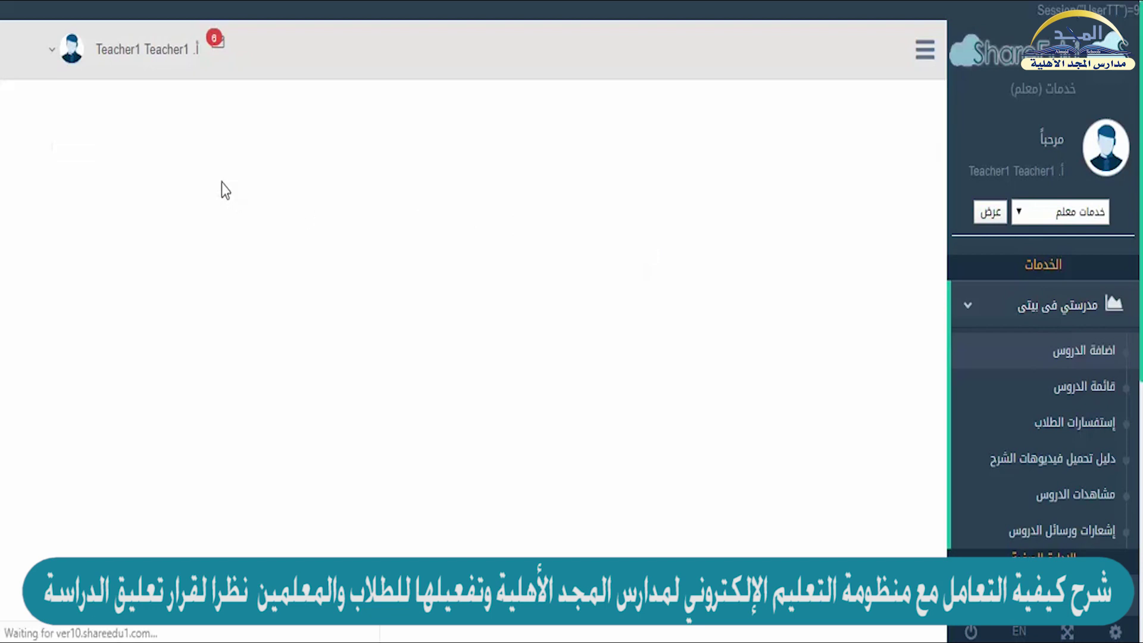
# Set the new lesson's subject to التوحيد - الرابع الإبتدائي, its class to أ and its unit to 1.
pyautogui.click(222, 186)
pyautogui.click(215, 252)
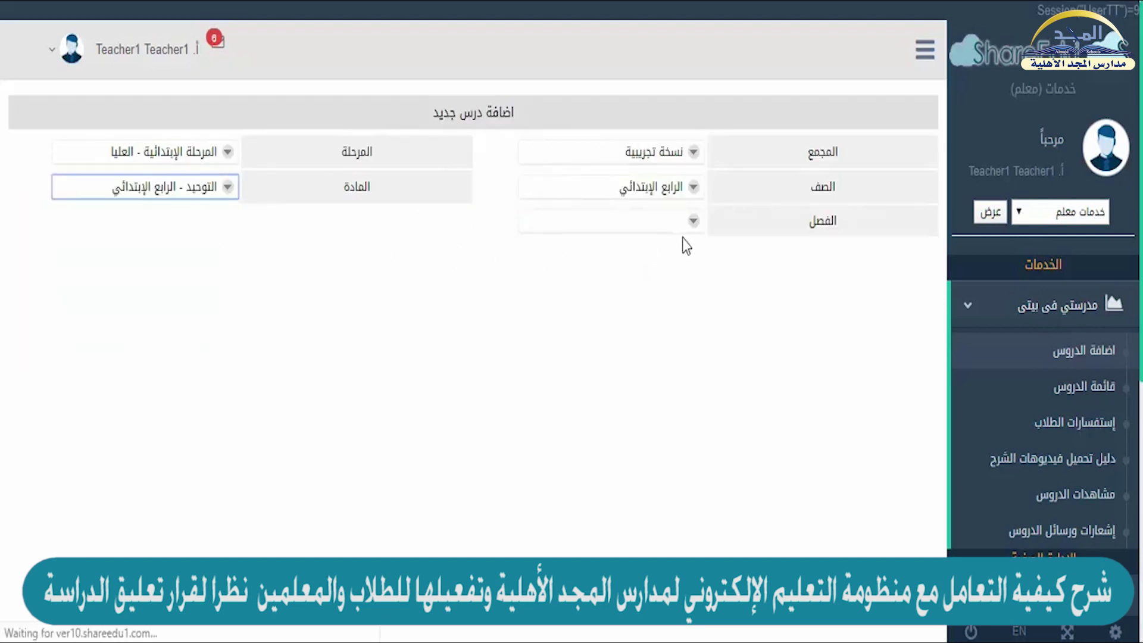
pyautogui.click(676, 221)
pyautogui.click(676, 254)
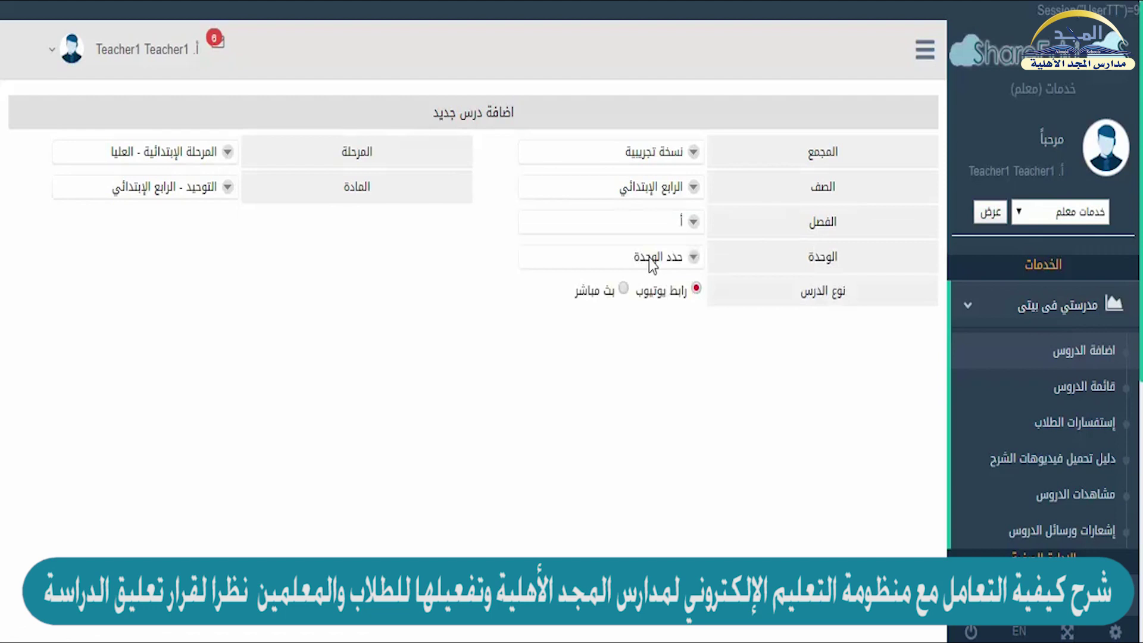
pyautogui.click(653, 262)
pyautogui.click(657, 300)
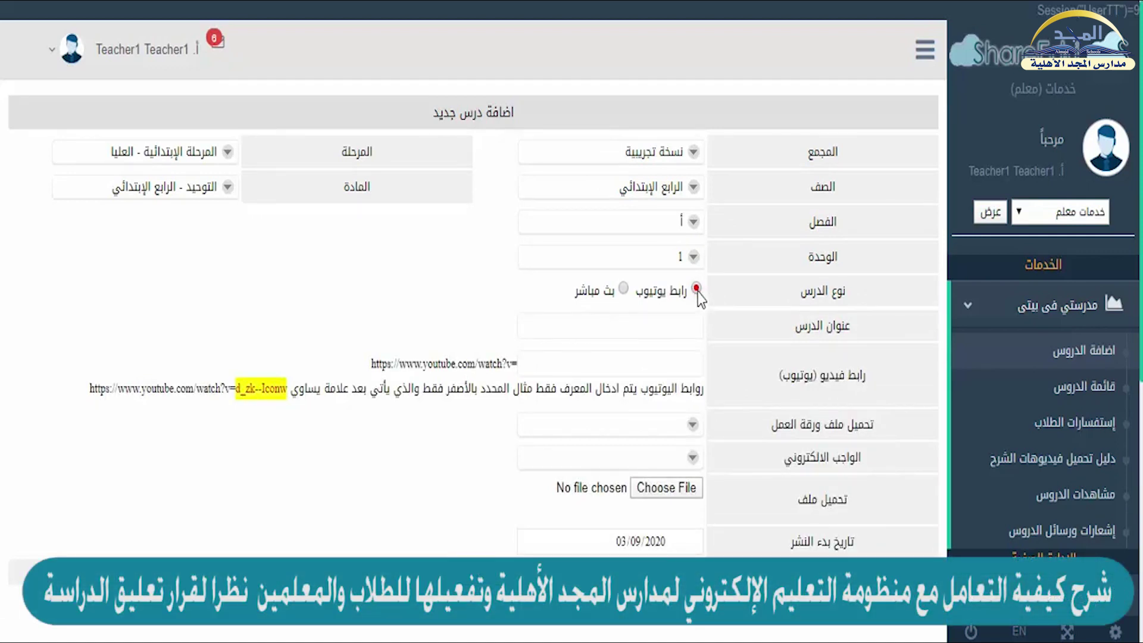
# Compare the live broadcast and YouTube link lesson types, keep رابط يوتيوب, and examine the title and video ID fields.
pyautogui.click(624, 288)
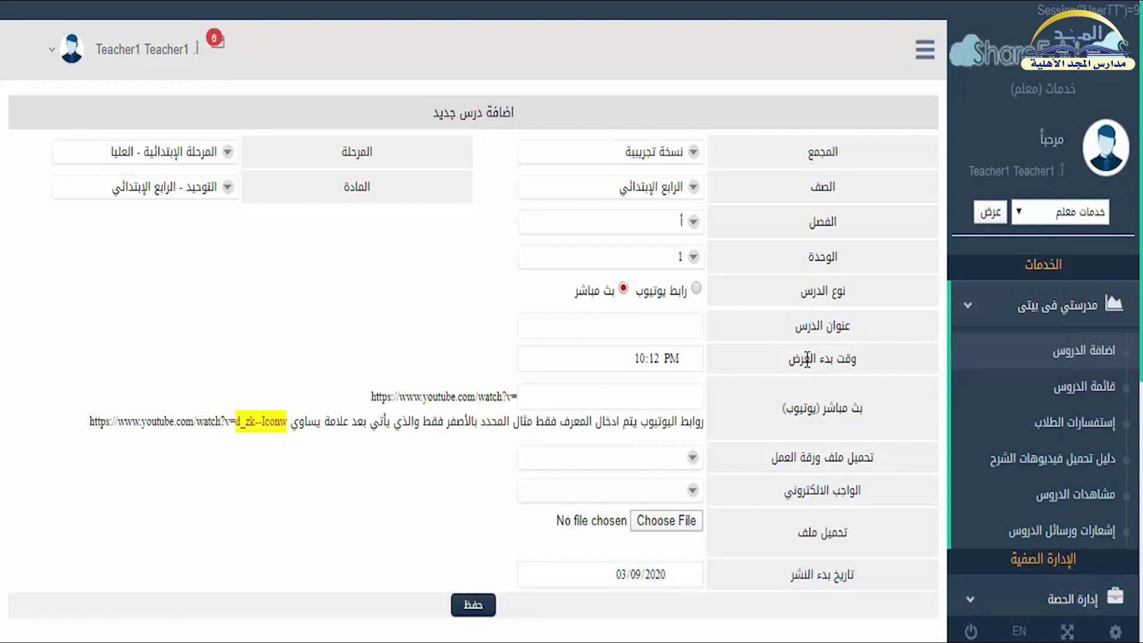
pyautogui.click(696, 288)
pyautogui.click(684, 326)
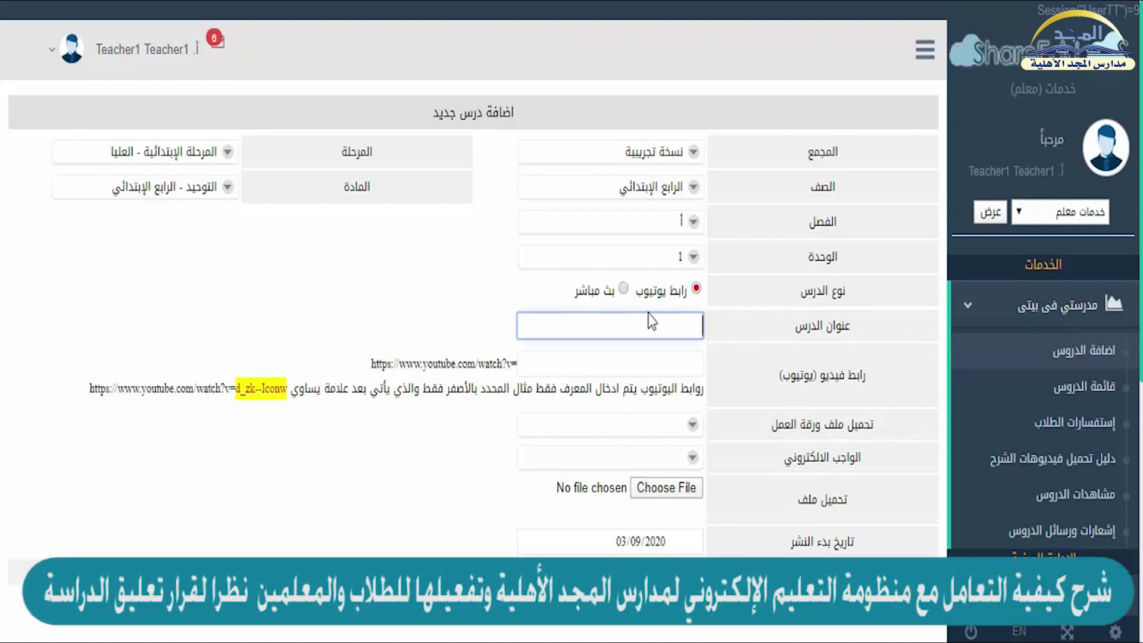
pyautogui.click(662, 361)
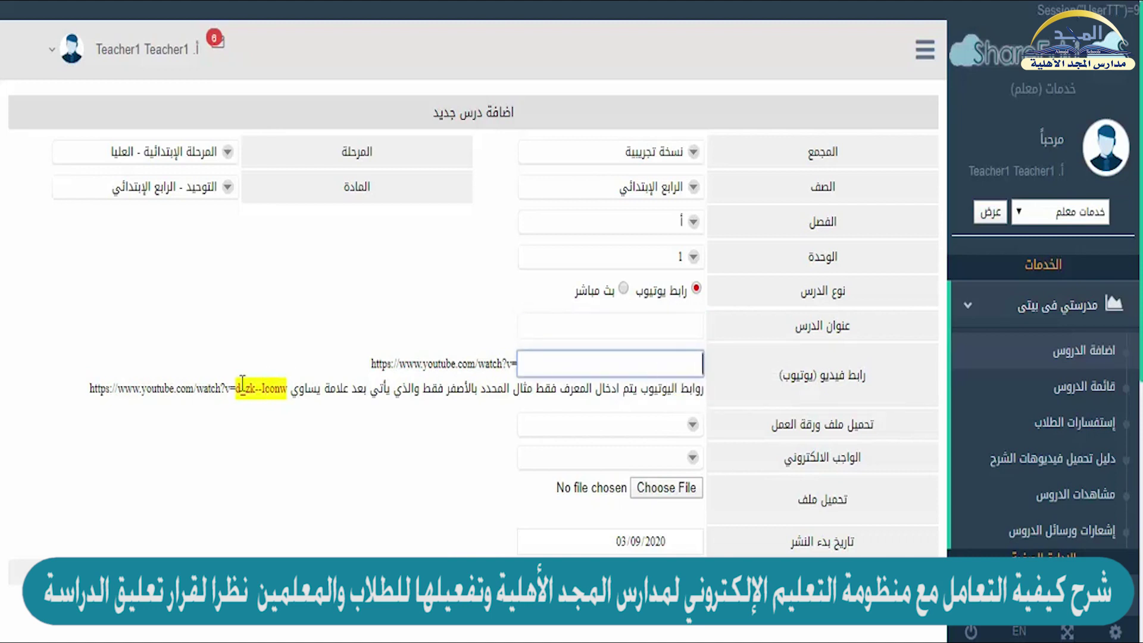
pyautogui.moveTo(289, 390); pyautogui.dragTo(103, 413)
pyautogui.click(103, 413)
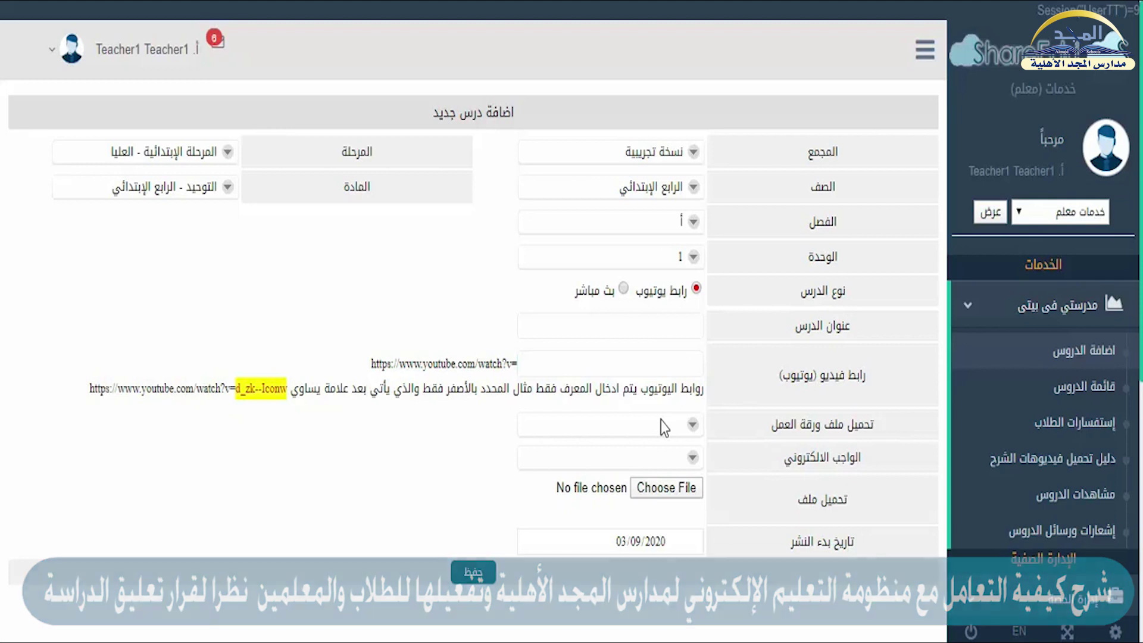
# Attach the worksheet Shareedu Test and the electronic homework Test HomeWork to the new lesson.
pyautogui.click(664, 427)
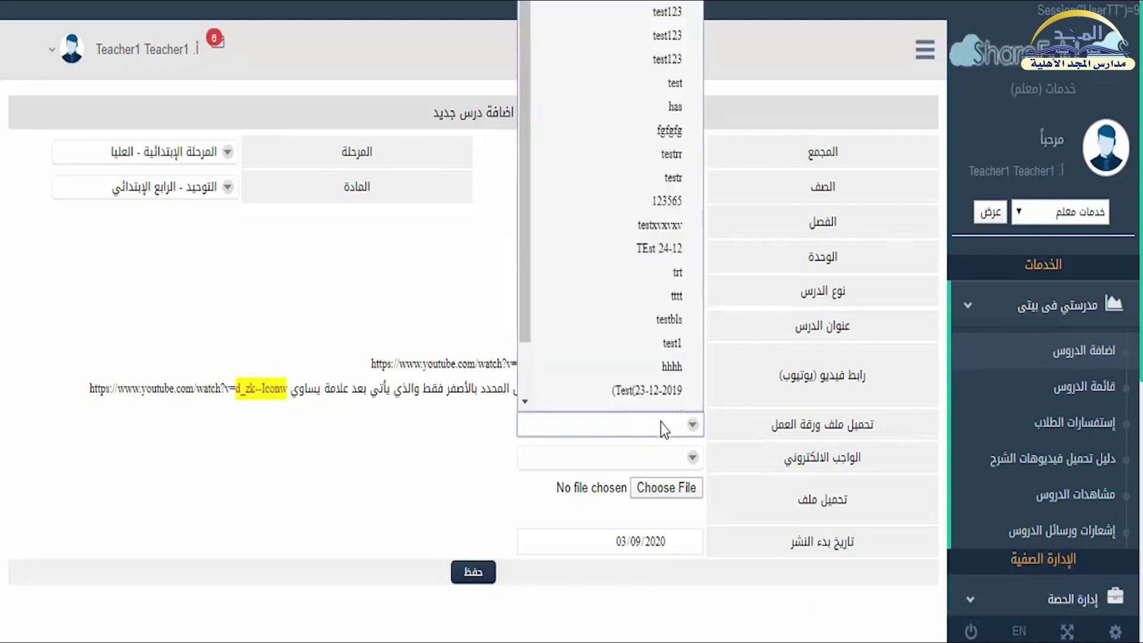
pyautogui.click(667, 397)
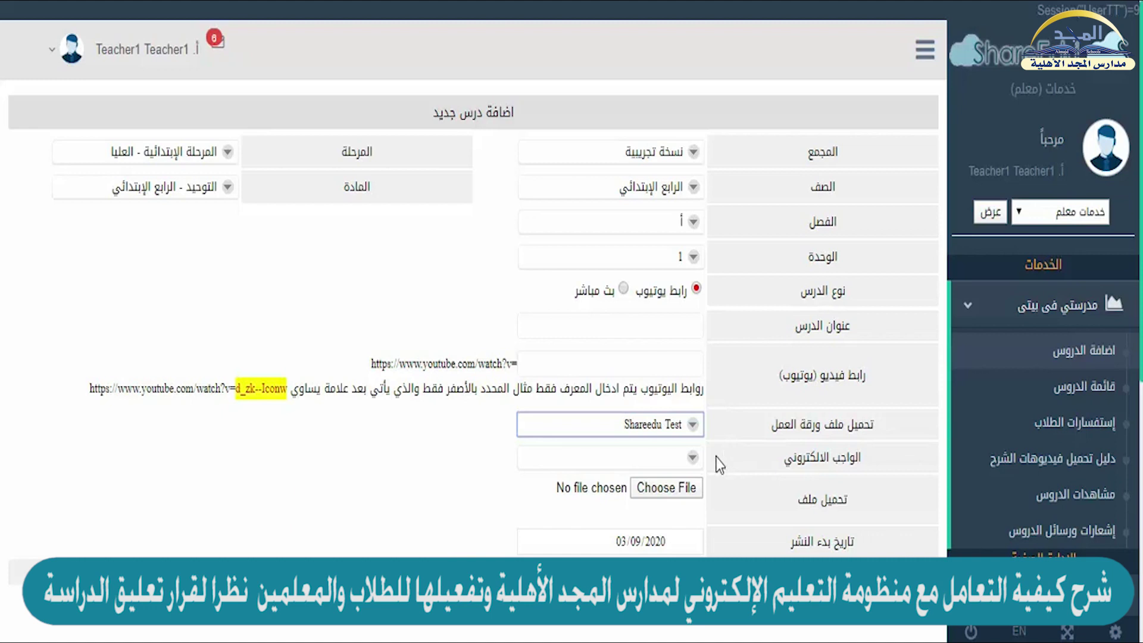
pyautogui.click(673, 455)
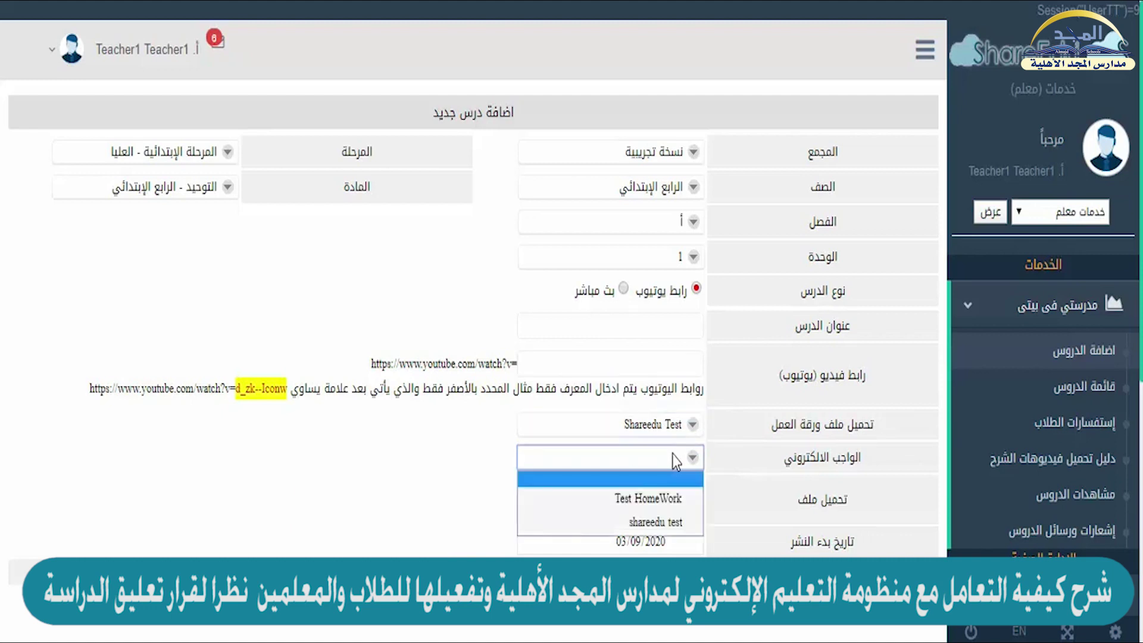
pyautogui.click(665, 503)
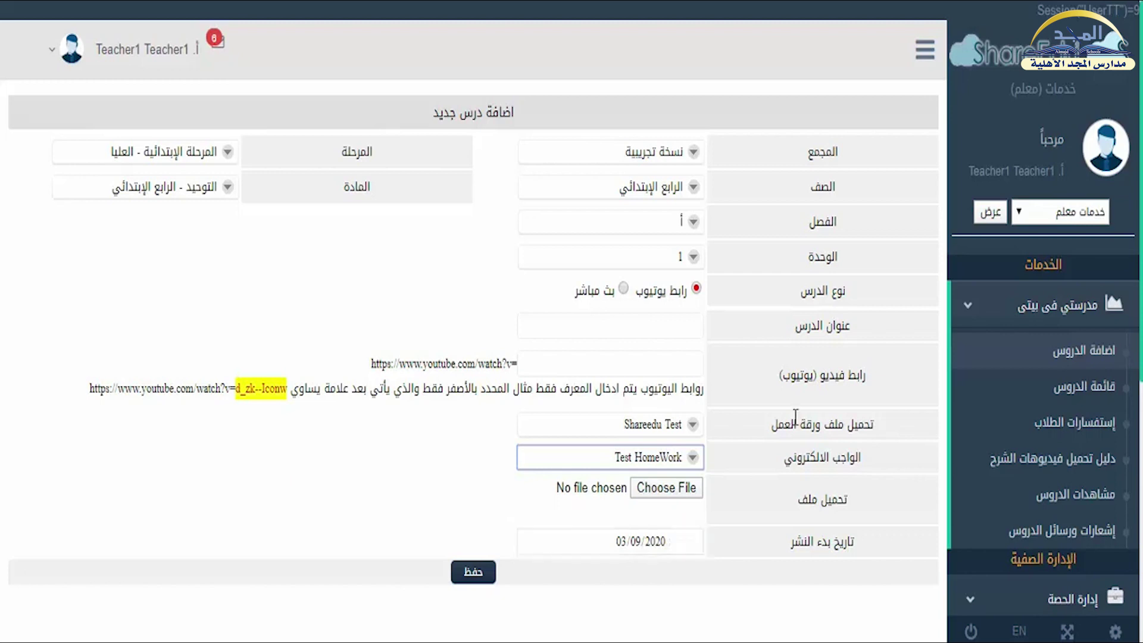
# Open the lesson توحيد الوحدة الثالثة from the lesson list for editing and submit the edit form.
pyautogui.click(1052, 395)
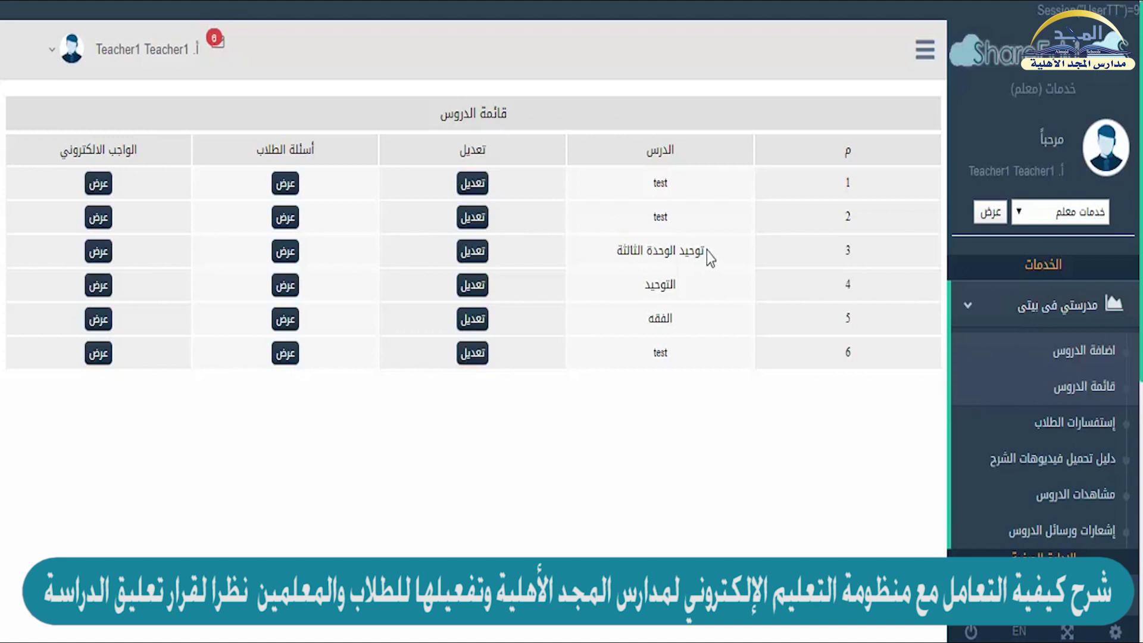
pyautogui.moveTo(705, 250); pyautogui.dragTo(618, 250)
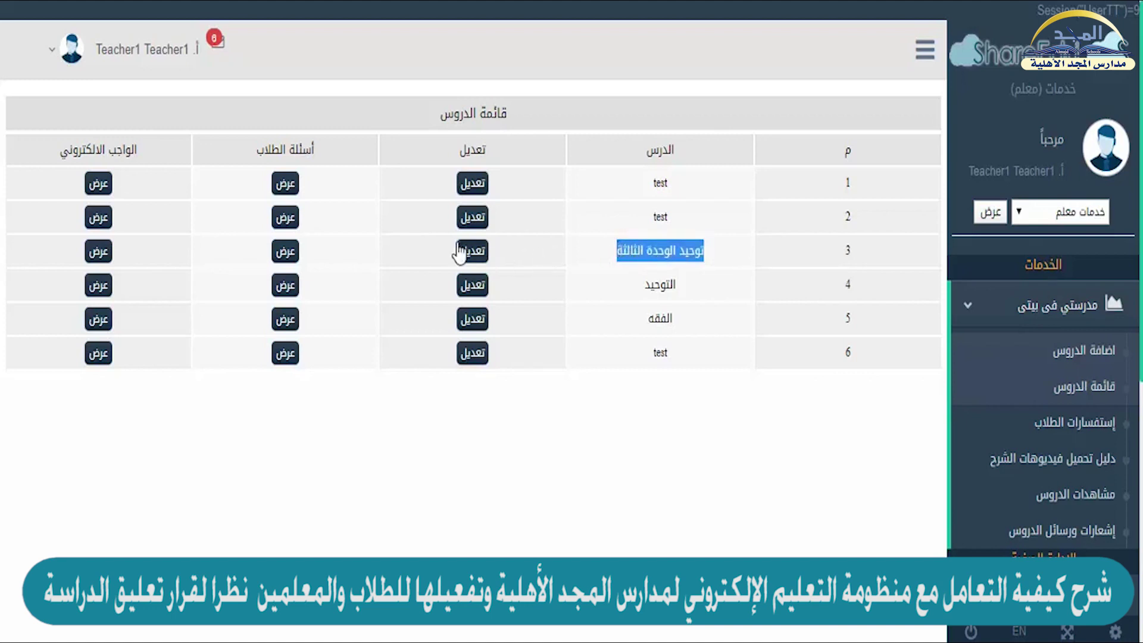
pyautogui.click(479, 257)
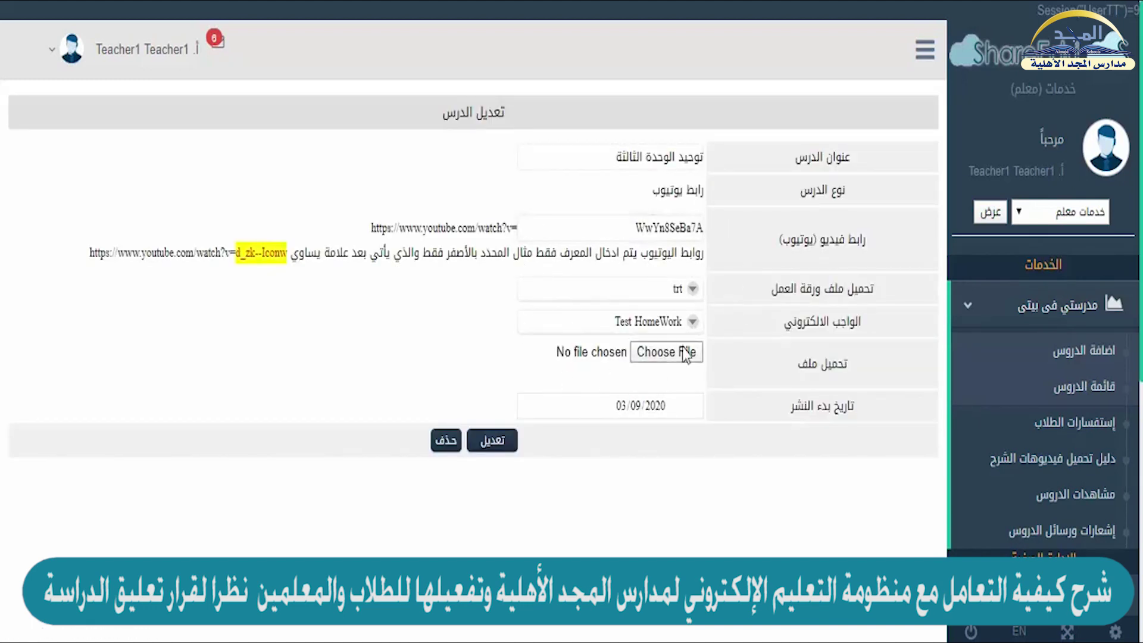
pyautogui.click(491, 440)
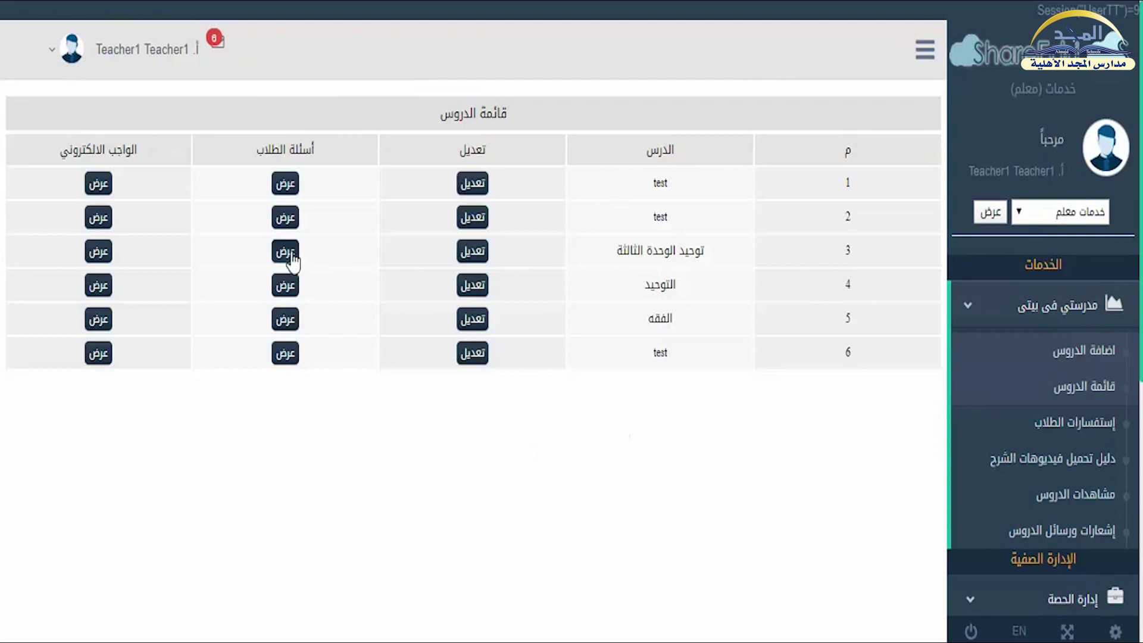
# Open the student questions for توحيد الوحدة الثالثة and save the teacher's answer to the student's question.
pyautogui.click(291, 258)
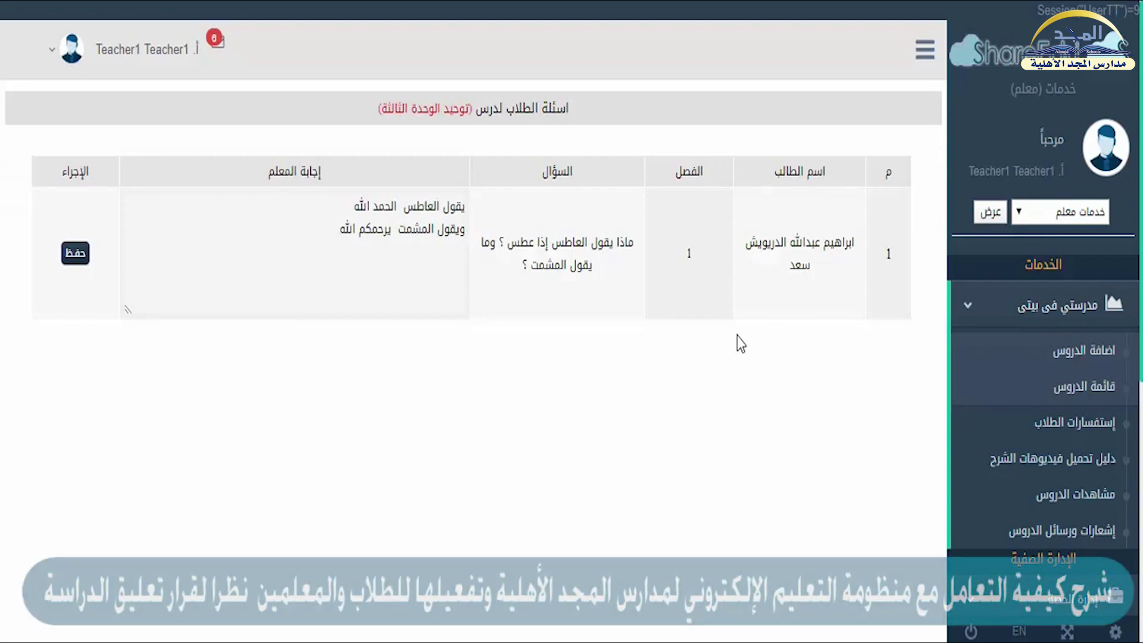
pyautogui.click(351, 225)
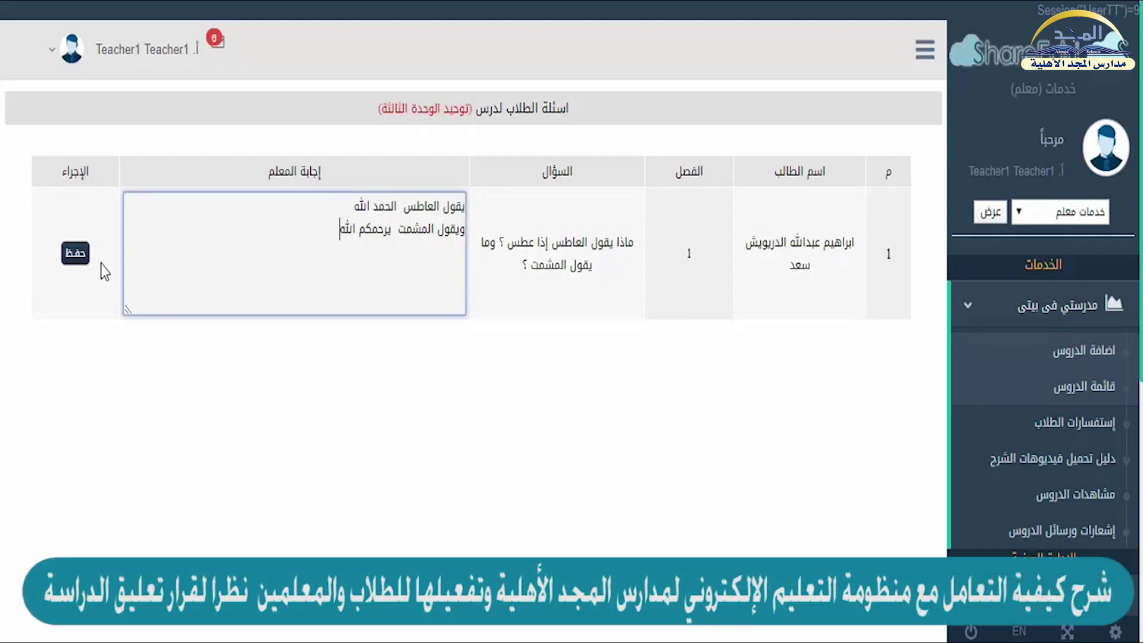
pyautogui.click(75, 262)
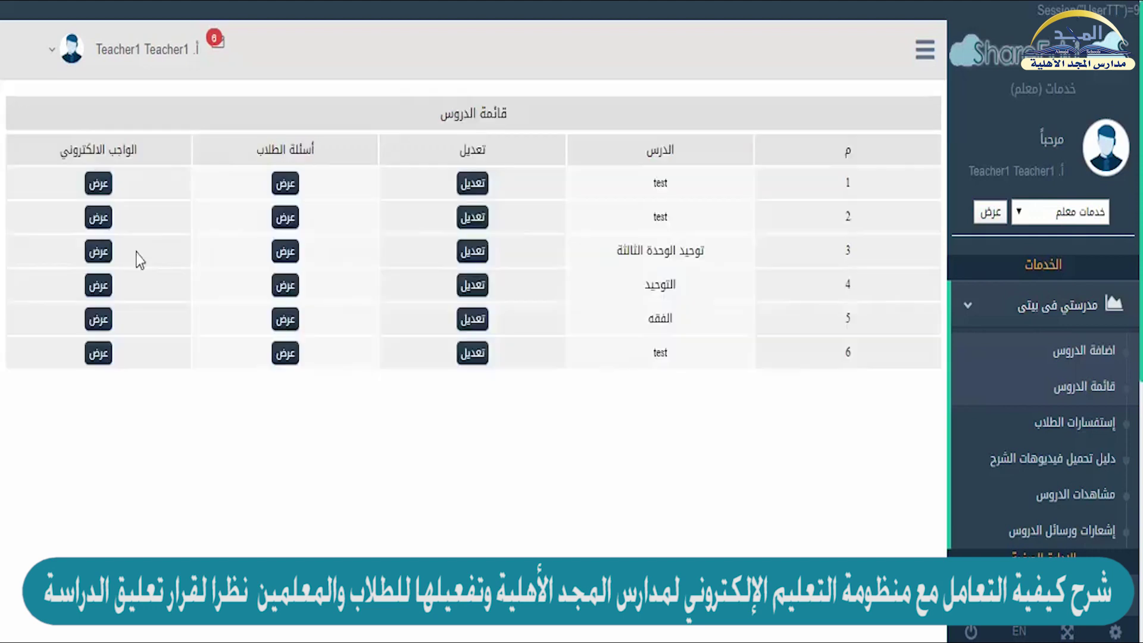
# Review the electronic homework report for توحيد الوحدة الثالثة and open the first student's details.
pyautogui.click(100, 255)
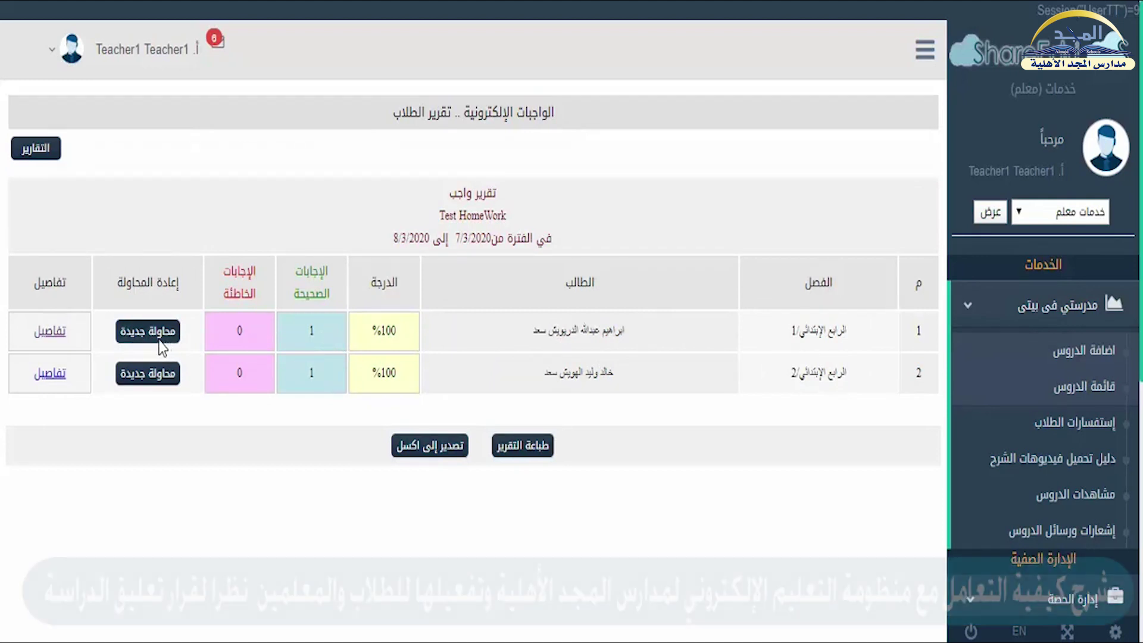
pyautogui.click(59, 336)
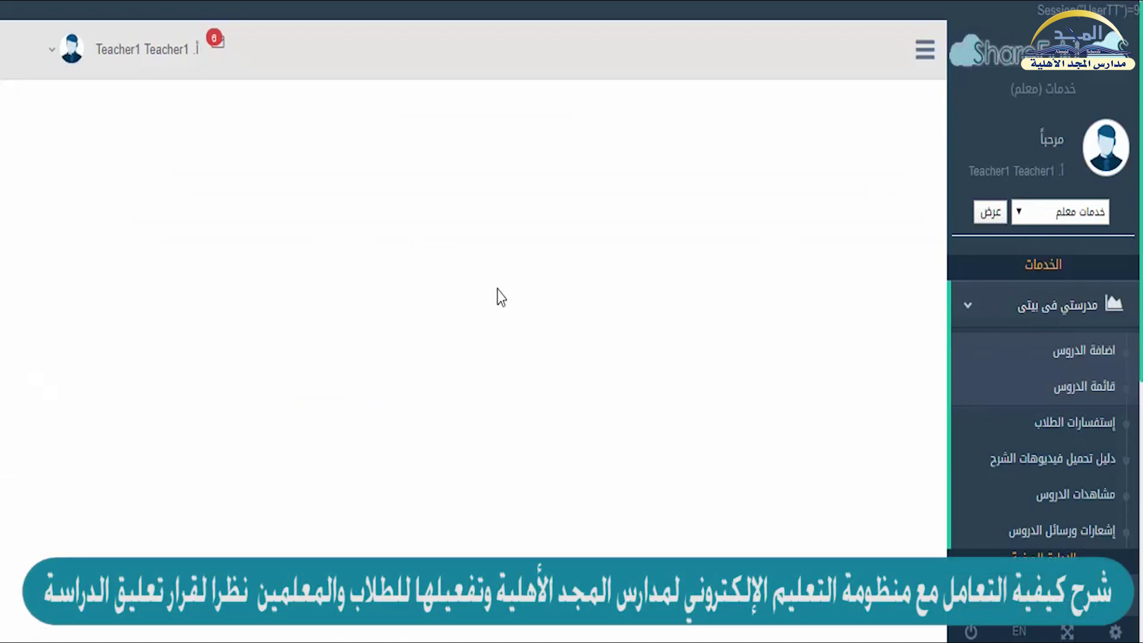
# Review the student inquiries about توحيد الوحدة الثالثة and check the guide for uploading explanation videos.
pyautogui.click(1076, 439)
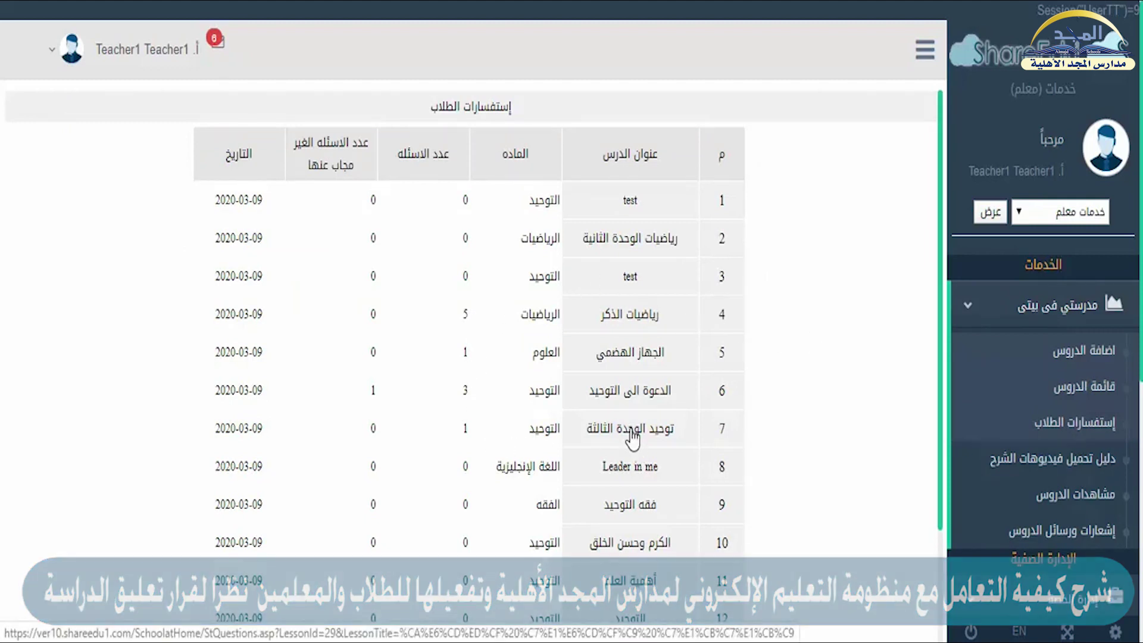
pyautogui.click(632, 429)
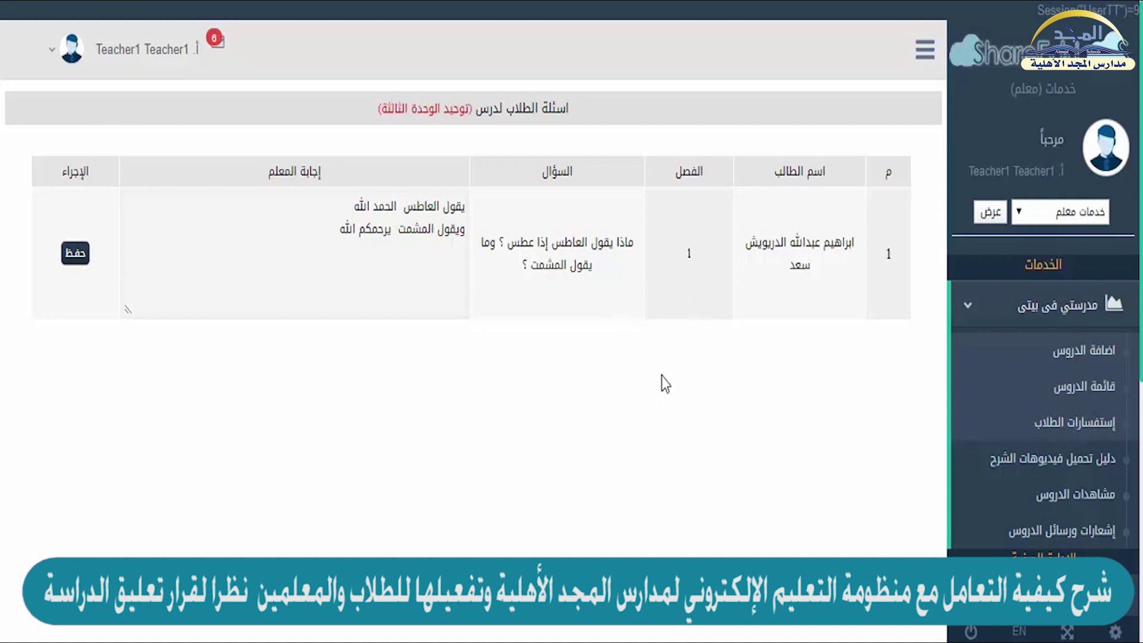
pyautogui.click(1059, 470)
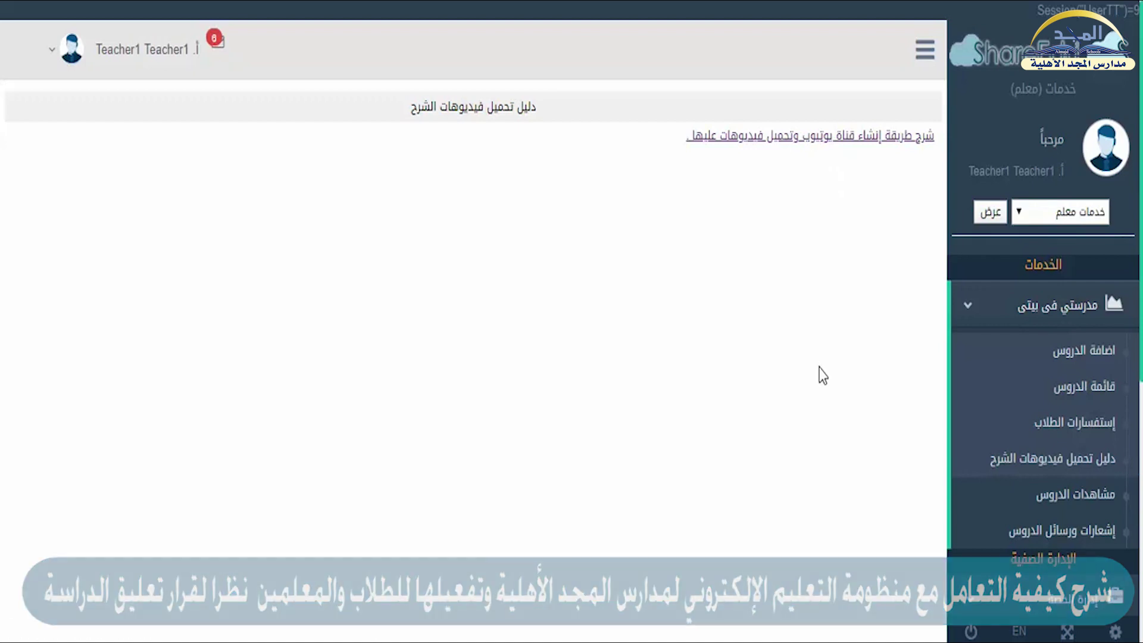
# Show the lesson views for المرحلة الإبتدائية - العليا, grade الرابع الإبتدائي, and review the viewing percentages for التوحيد.
pyautogui.click(1058, 509)
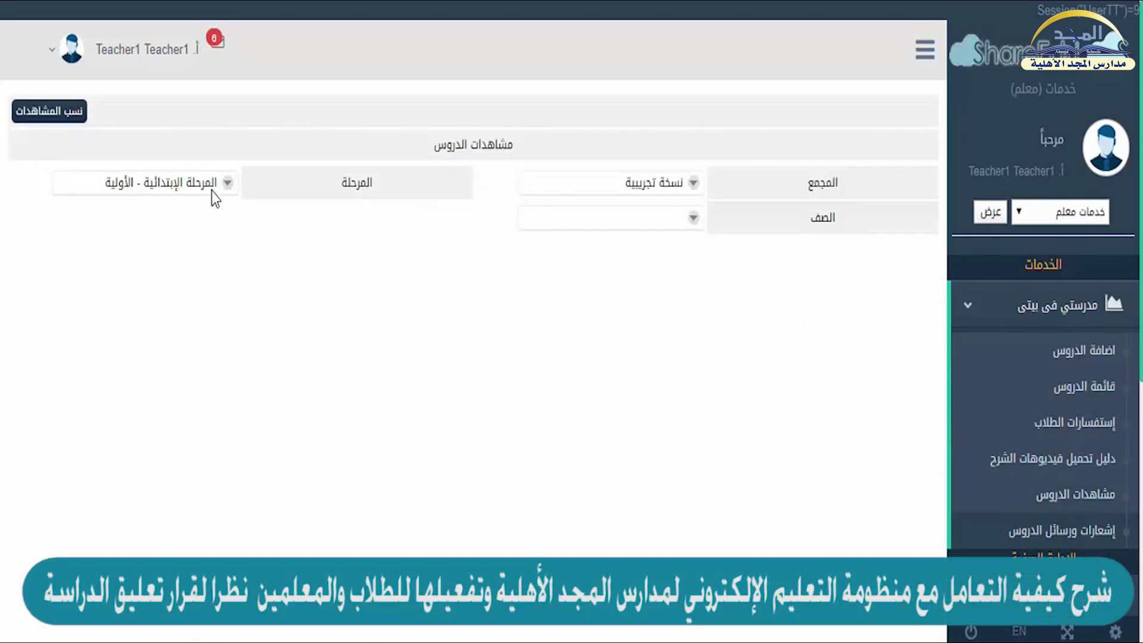
pyautogui.click(212, 191)
pyautogui.click(203, 249)
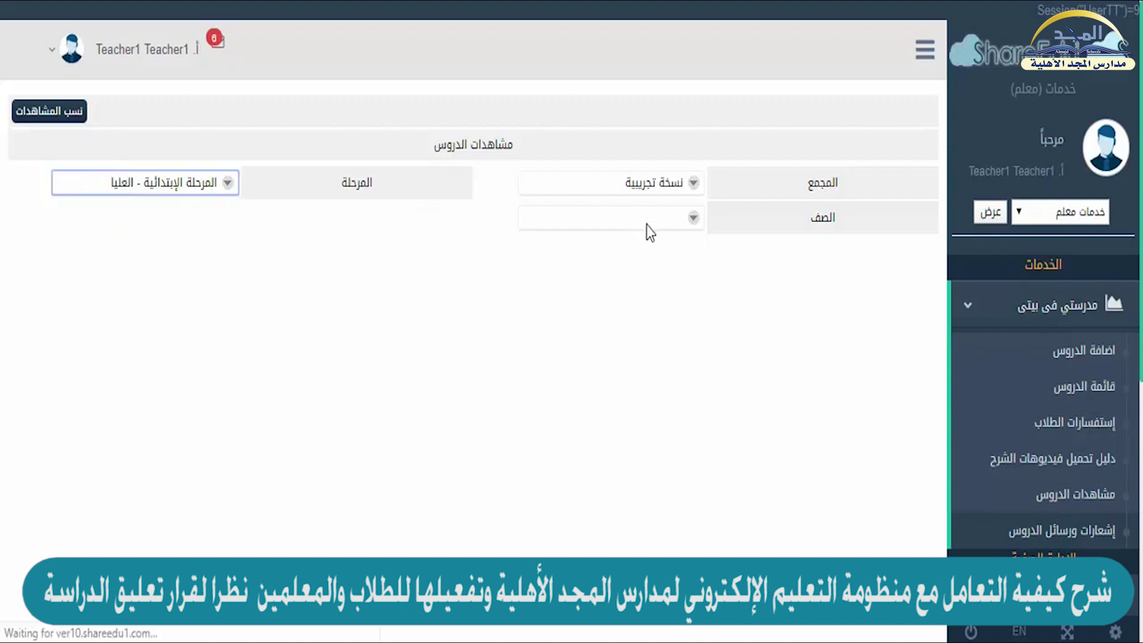
pyautogui.click(645, 222)
pyautogui.click(639, 266)
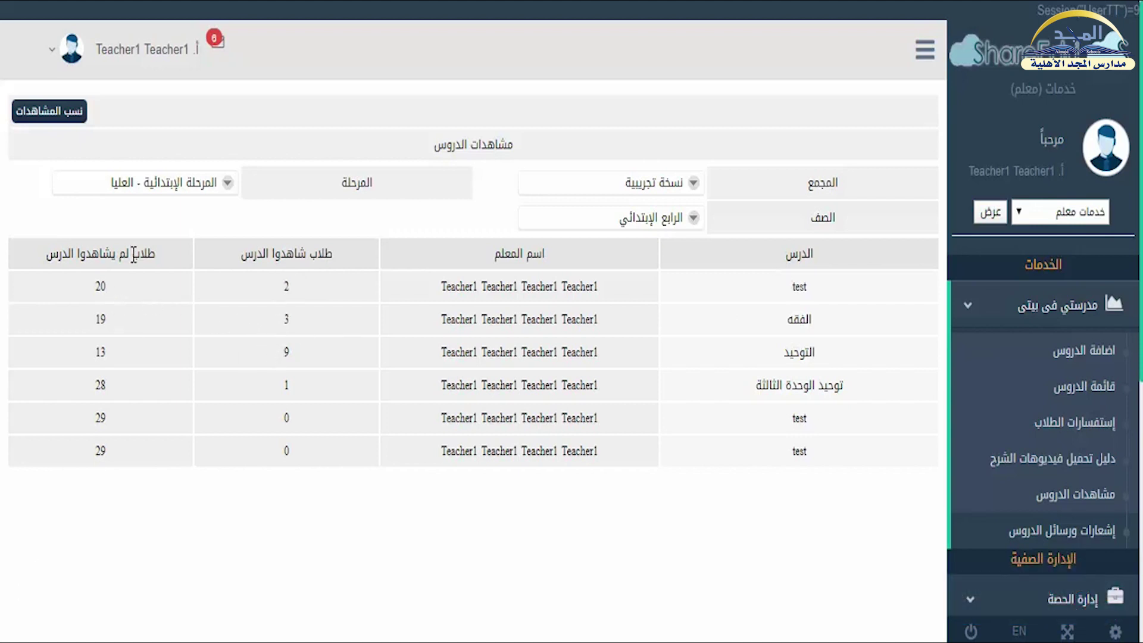
pyautogui.click(70, 112)
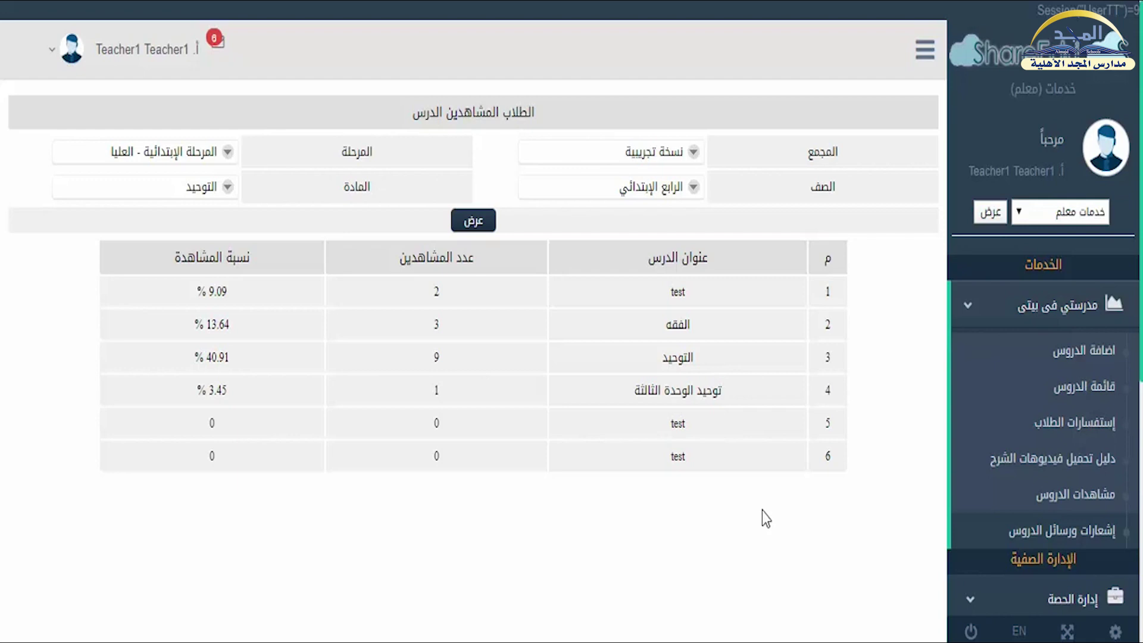
# Open the lesson notifications and messages page for توحيد الوحدة الثالثة.
pyautogui.click(1045, 532)
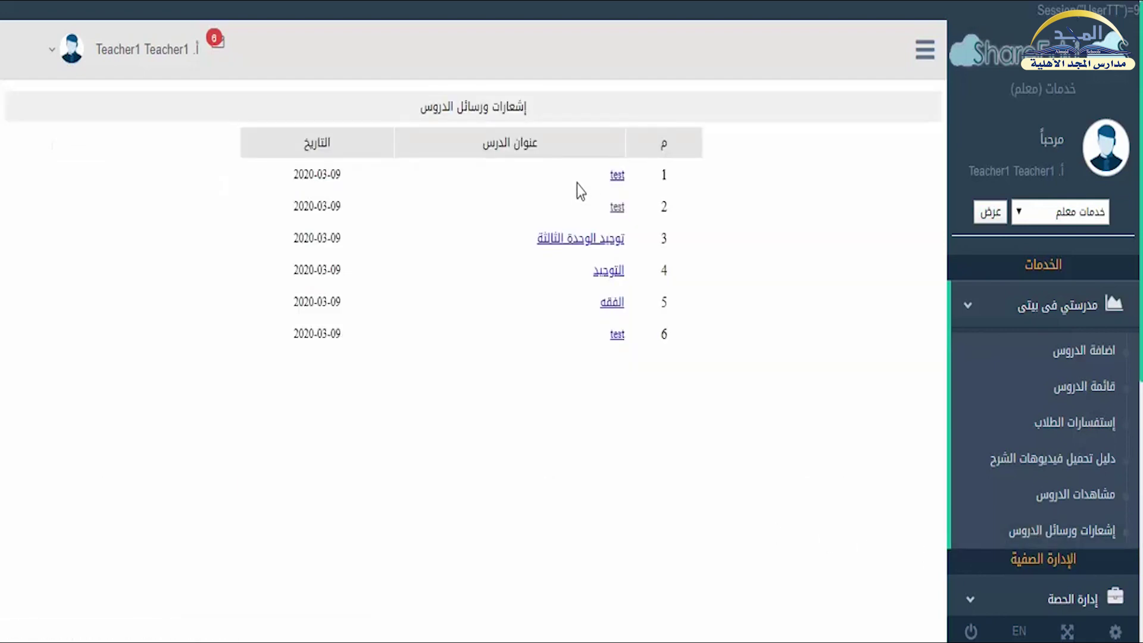
pyautogui.click(581, 241)
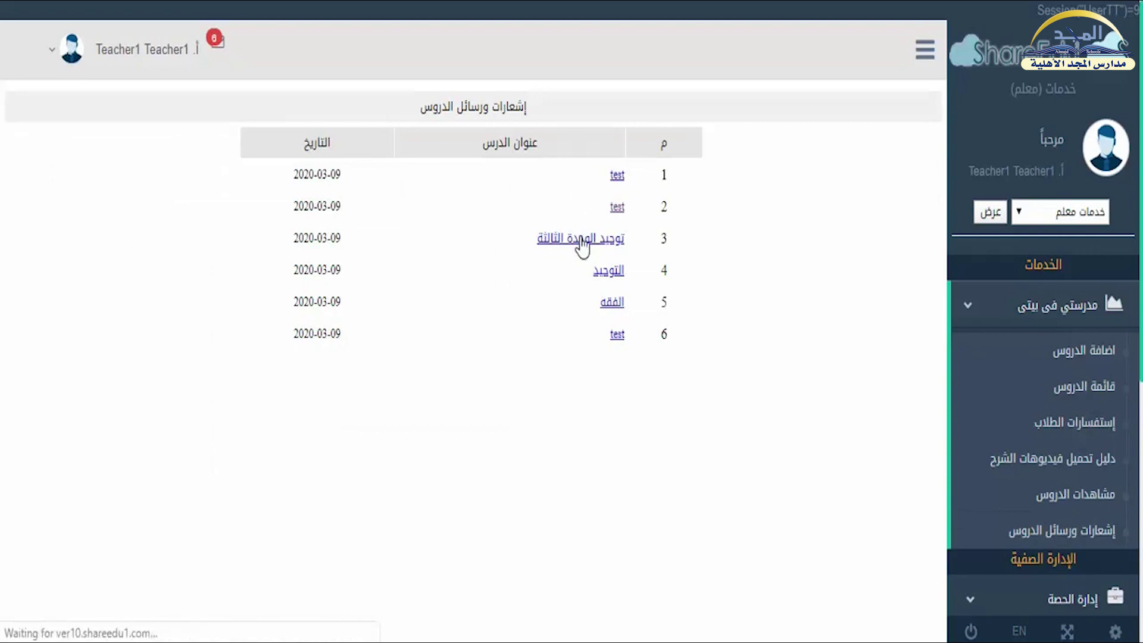